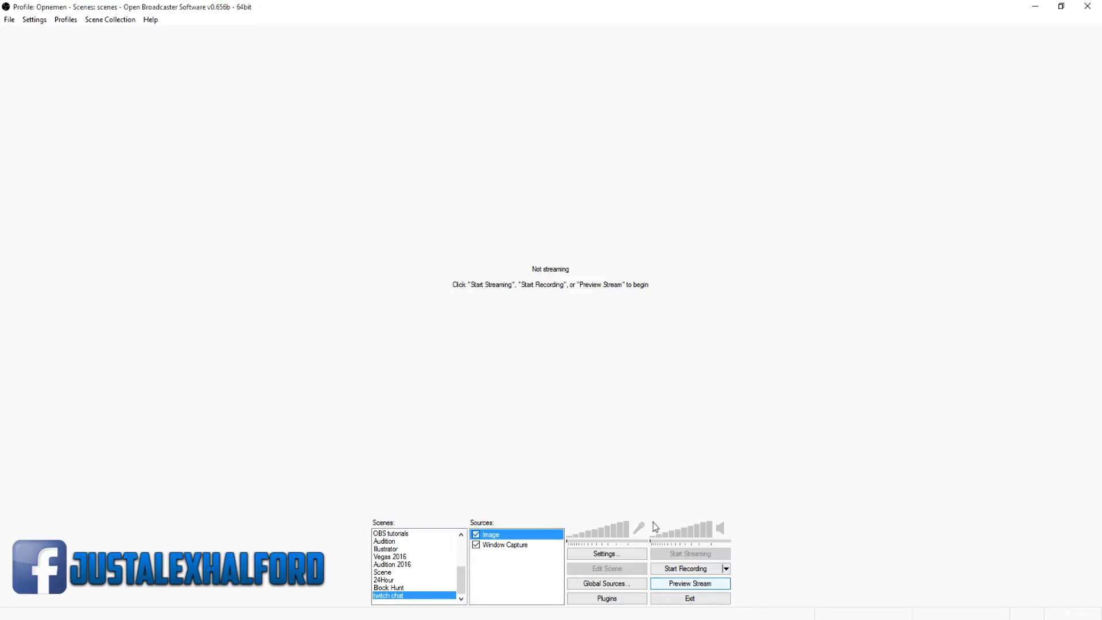
Step: Clear the Sources selection and start the stream preview of the twitch chat scene
{"action": "left_click", "coordinate": [512, 565]}
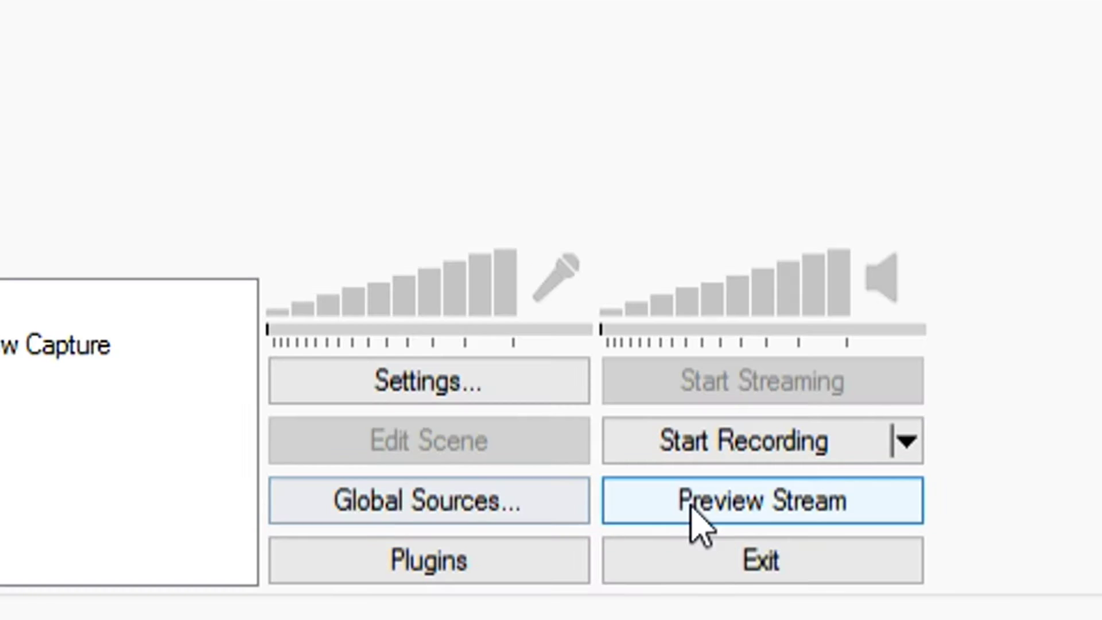
{"action": "left_click", "coordinate": [694, 506]}
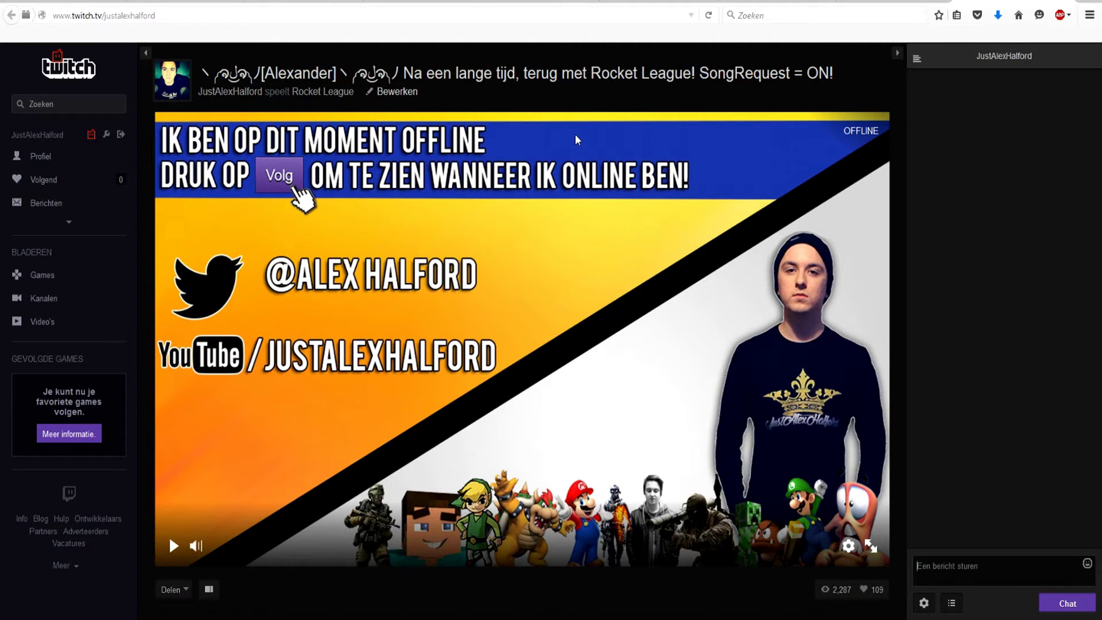
Step: Turn BetterTTV Dark Mode off in the Twitch chat settings
{"action": "left_click", "coordinate": [924, 603]}
{"action": "left_click", "coordinate": [934, 485]}
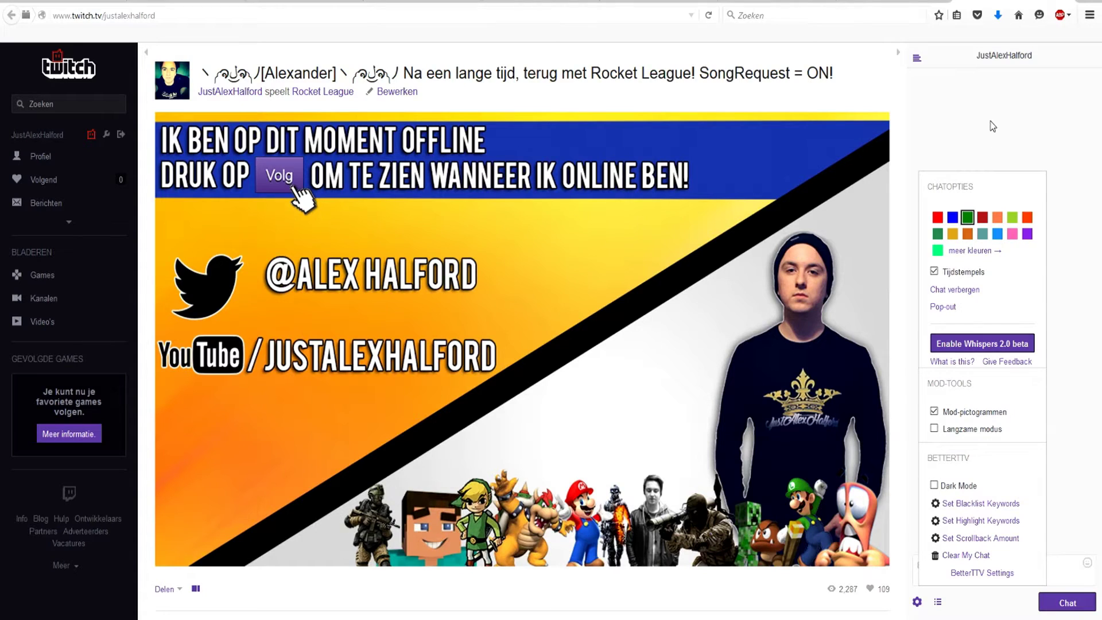
{"action": "left_click", "coordinate": [918, 602]}
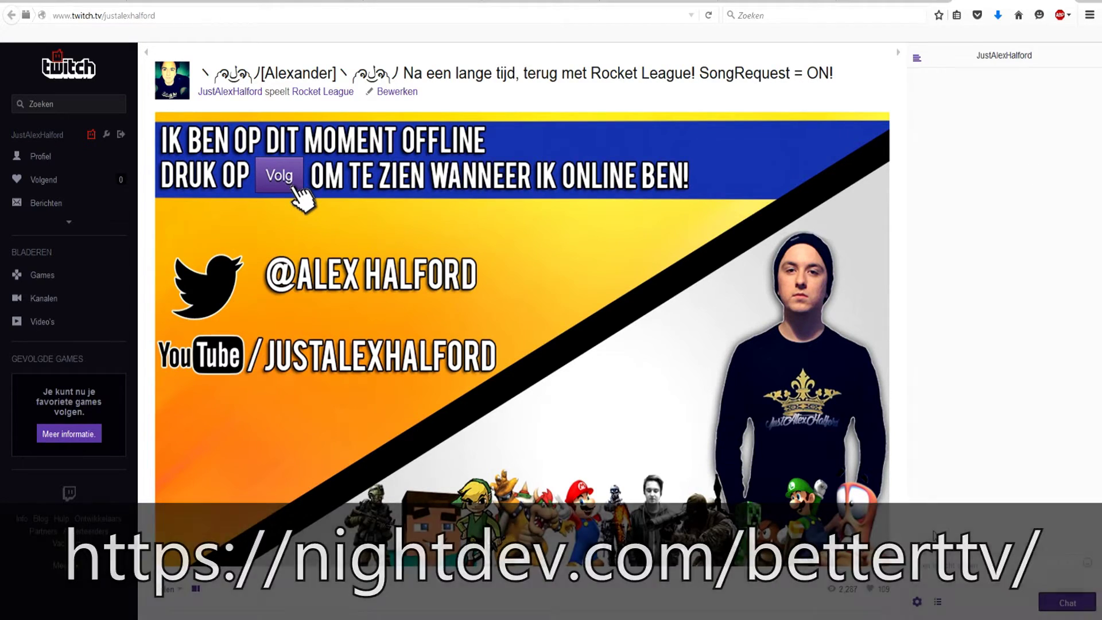
Step: Turn BetterTTV Dark Mode back on and reopen the chat options menu
{"action": "left_click", "coordinate": [917, 603]}
{"action": "left_click", "coordinate": [917, 603]}
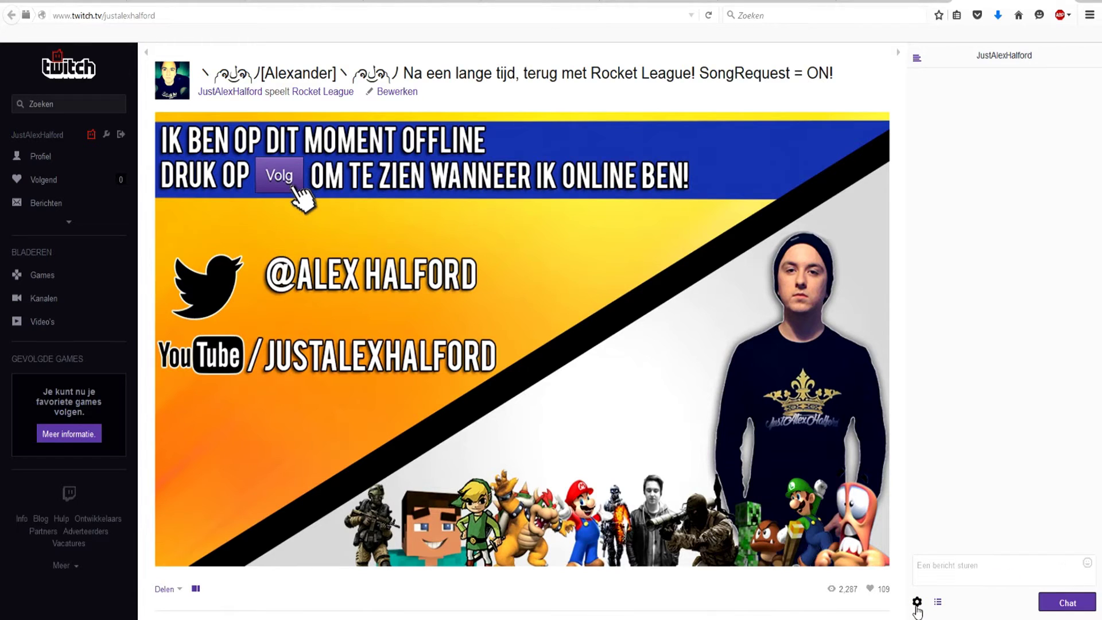
{"action": "left_click", "coordinate": [917, 603]}
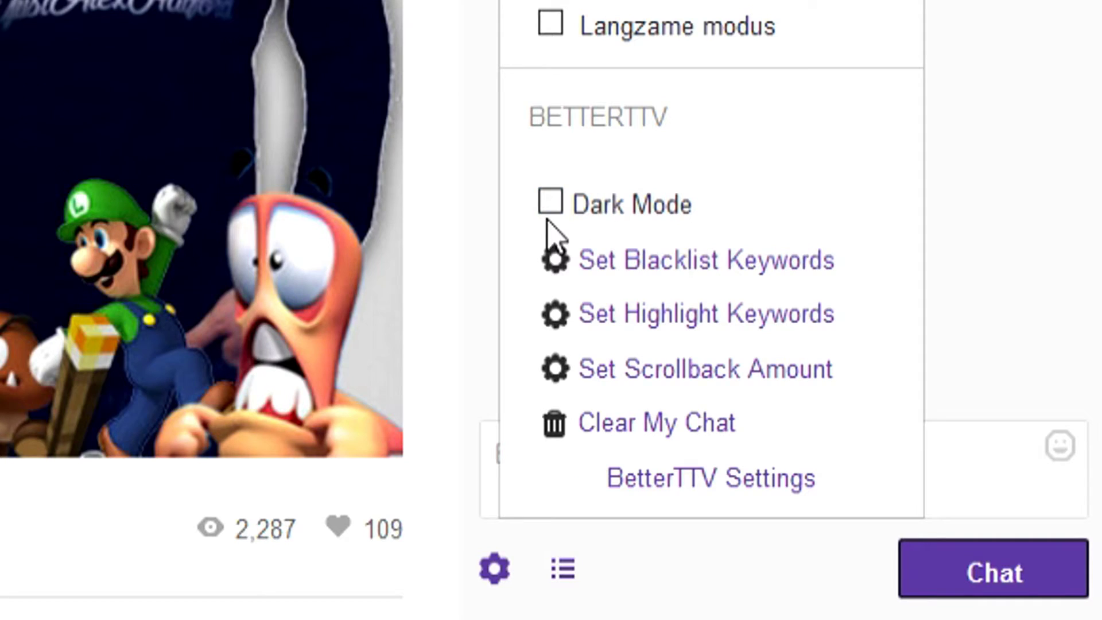
{"action": "left_click", "coordinate": [930, 483]}
{"action": "left_click", "coordinate": [517, 572]}
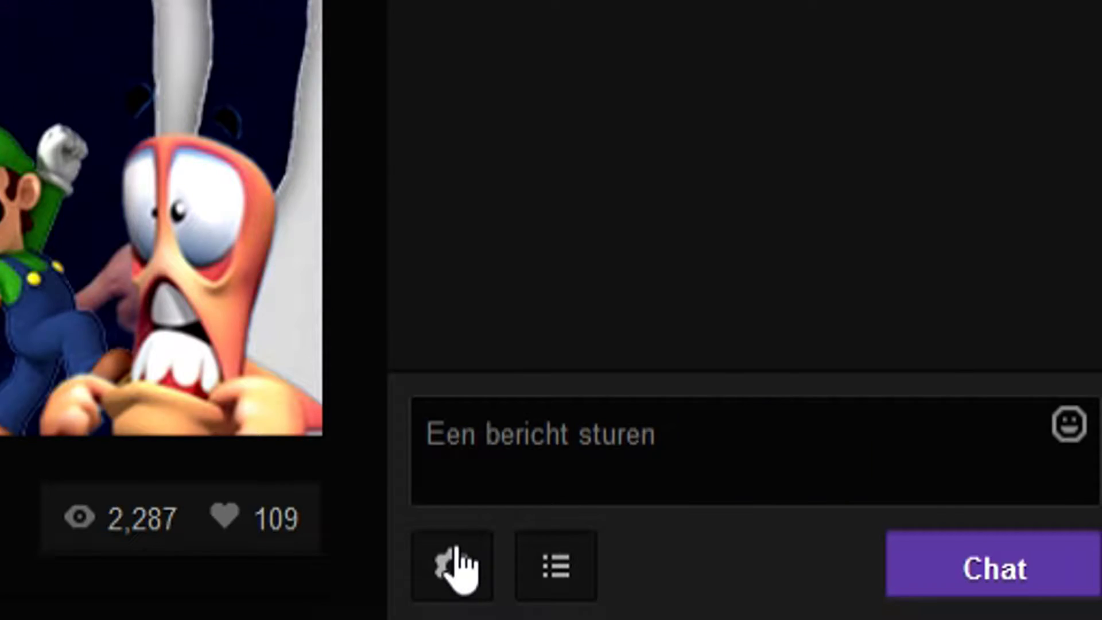
{"action": "left_click", "coordinate": [924, 603]}
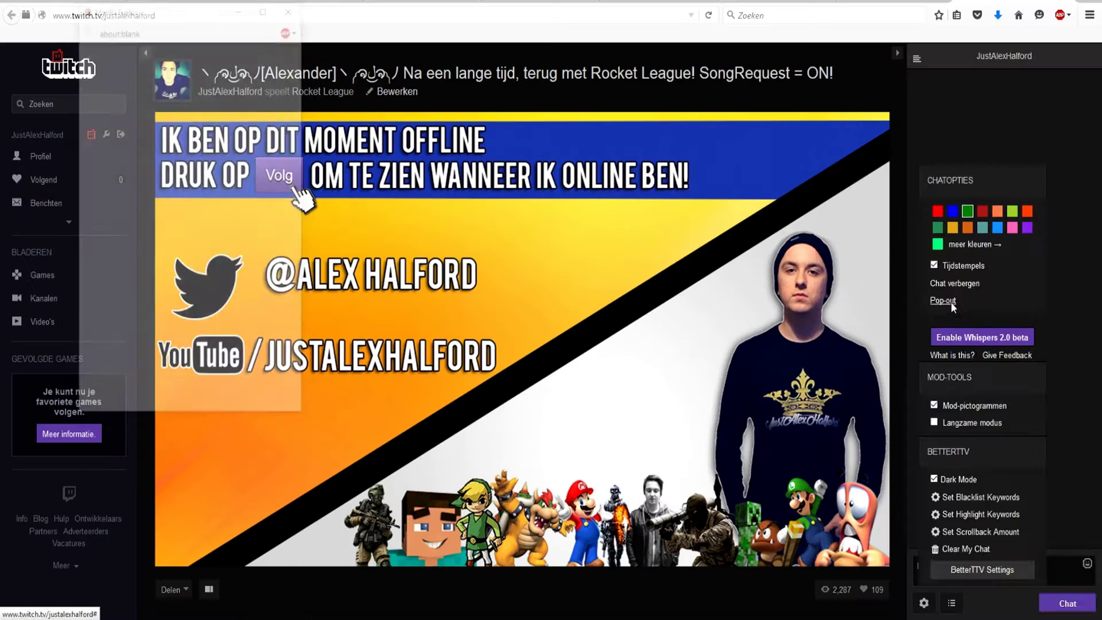
Step: Pop the Twitch chat out into its own window and move it to the upper left
{"action": "left_click", "coordinate": [946, 302]}
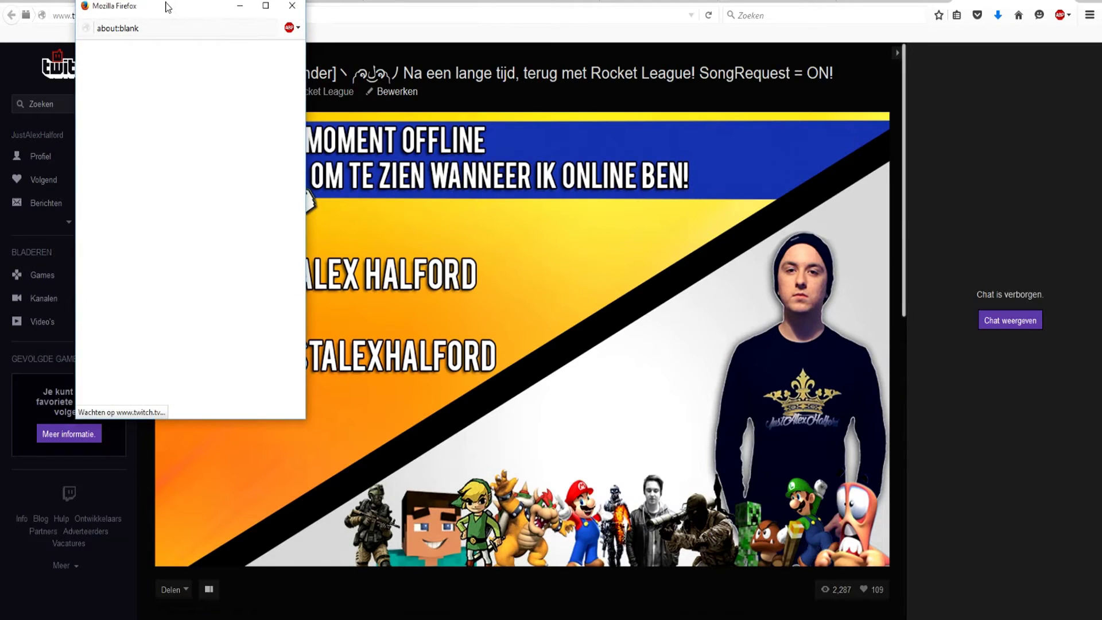
{"action": "left_click_drag", "start_coordinate": [275, 46], "coordinate": [502, 123]}
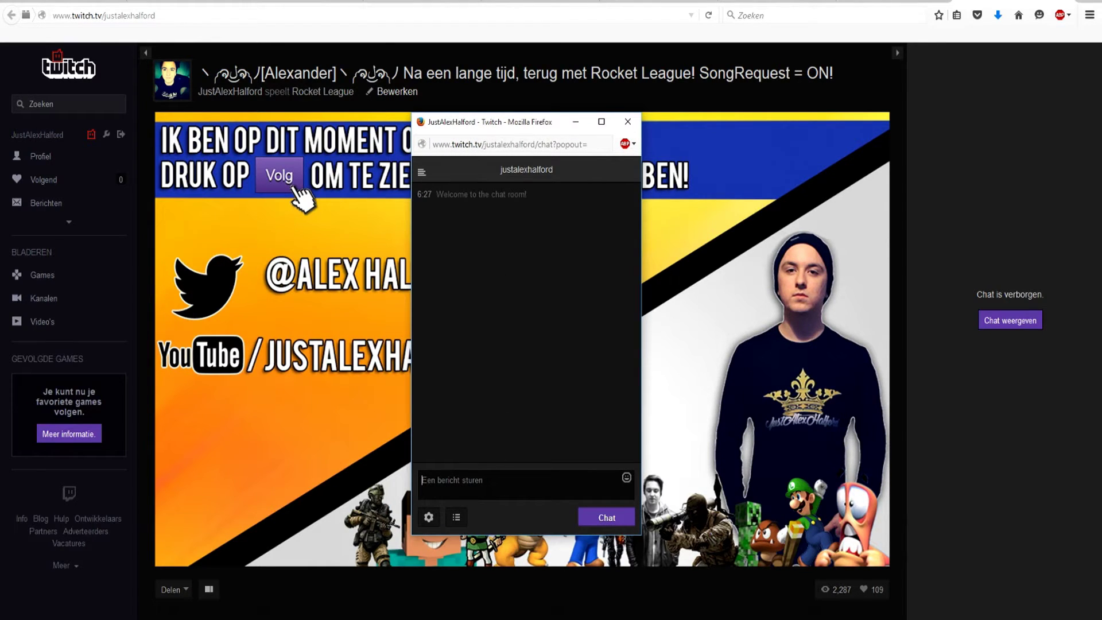
{"action": "mouse_move", "coordinate": [467, 605]}
{"action": "left_click", "coordinate": [405, 578]}
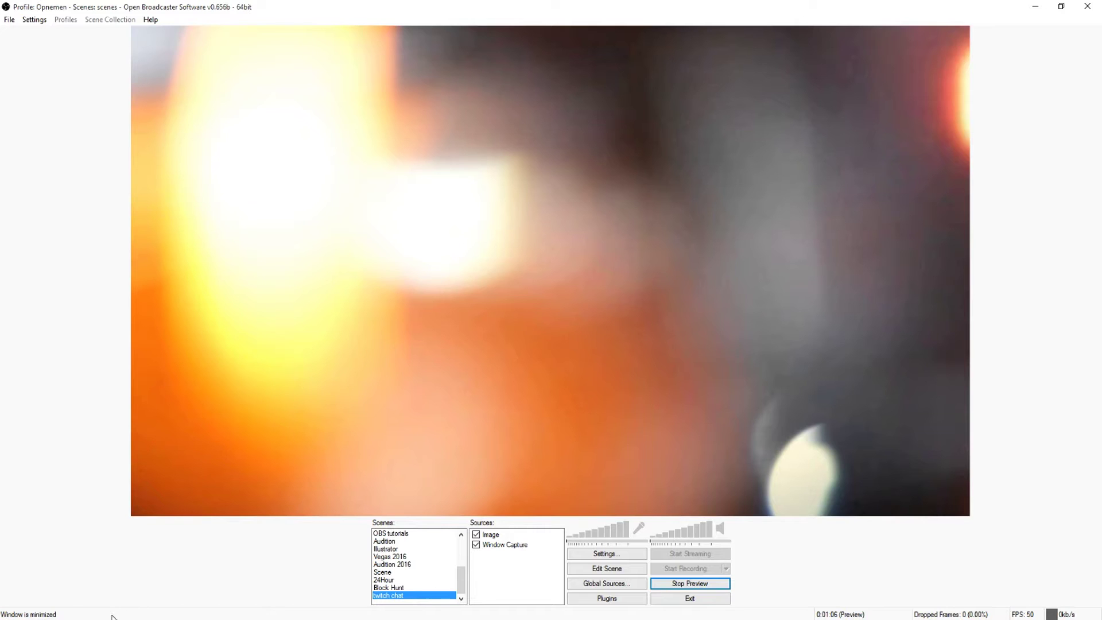
{"action": "left_click", "coordinate": [262, 572]}
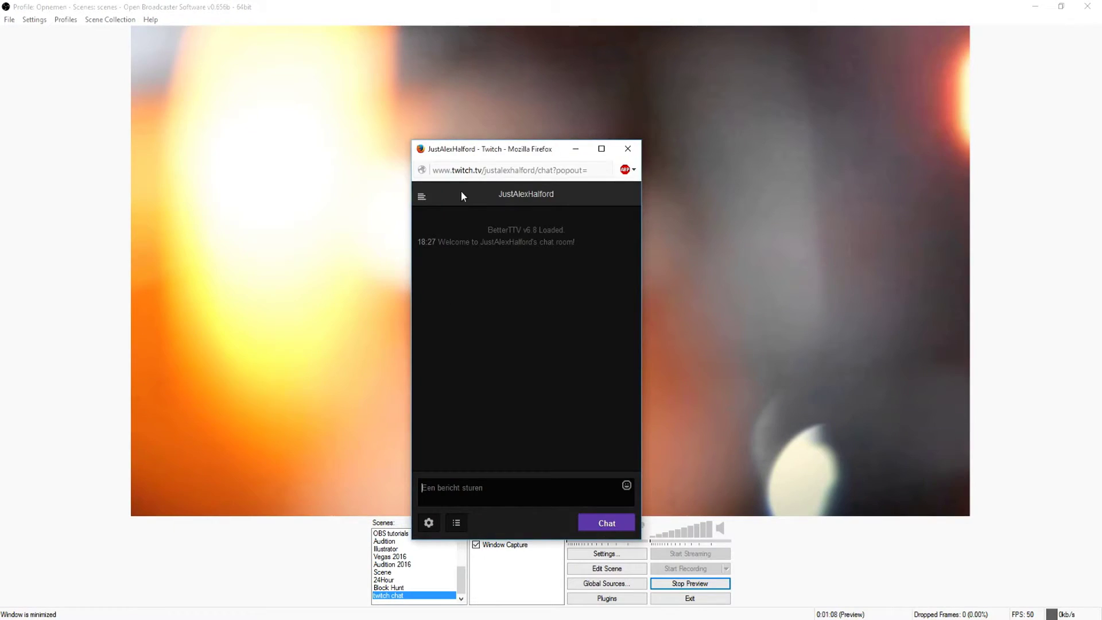
{"action": "left_click_drag", "start_coordinate": [489, 152], "coordinate": [272, 62]}
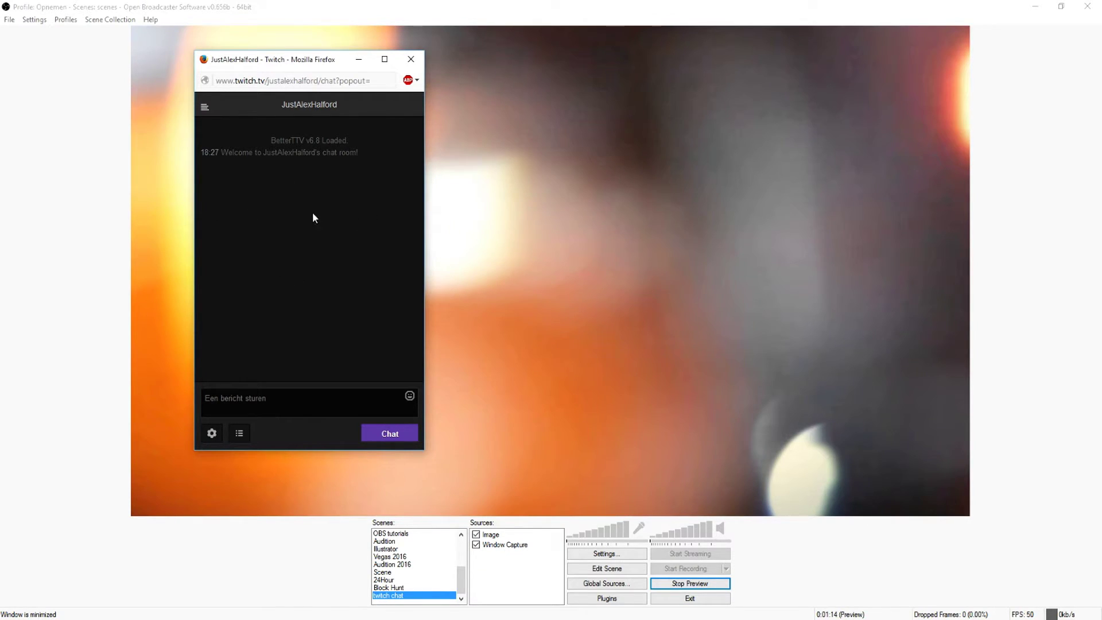
Step: Switch the pop-out chat to BetterTTV Black Chat (Chroma Key) and dismiss the deprecation banner
{"action": "left_click", "coordinate": [212, 433]}
{"action": "scroll", "coordinate": [301, 311], "scroll_direction": "down", "scroll_amount": 2}
{"action": "scroll", "coordinate": [301, 312], "scroll_direction": "down", "scroll_amount": 2}
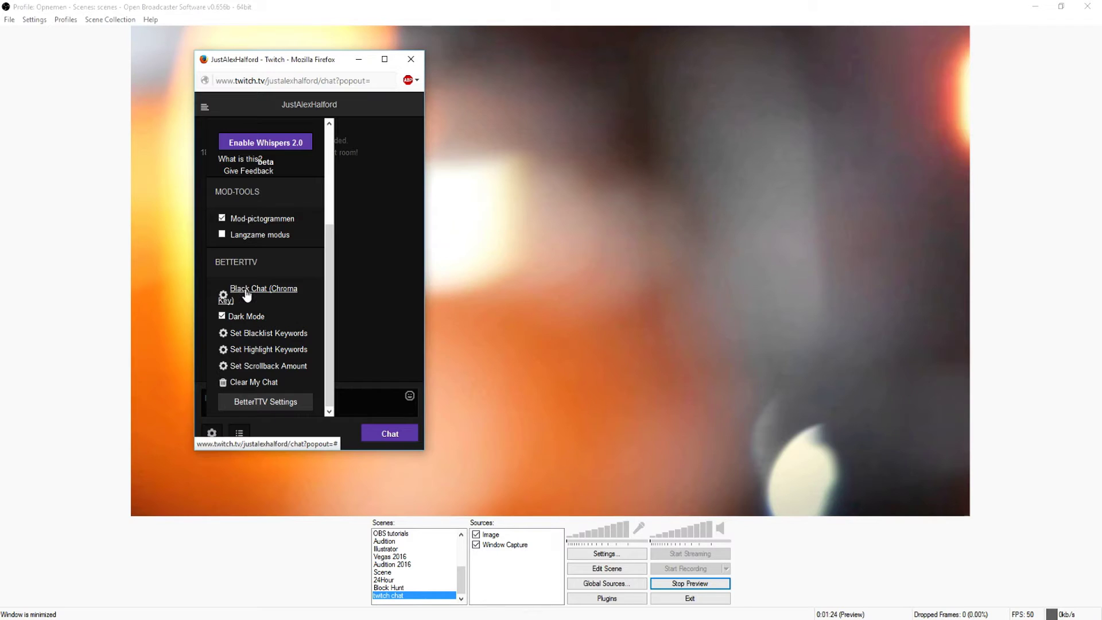
{"action": "left_click", "coordinate": [246, 292]}
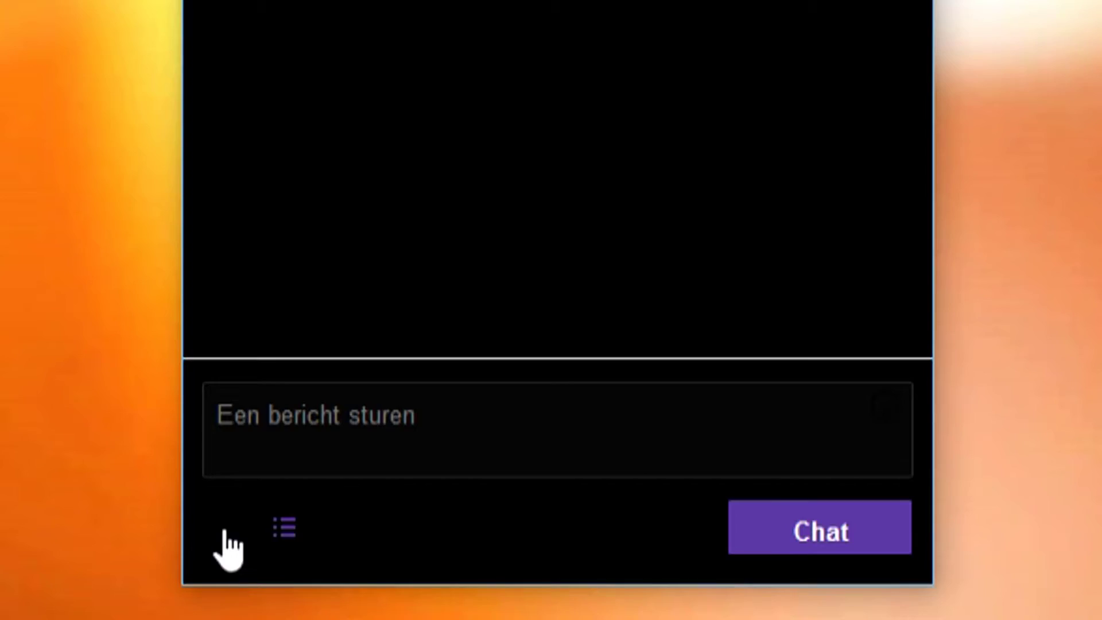
{"action": "left_click", "coordinate": [205, 432]}
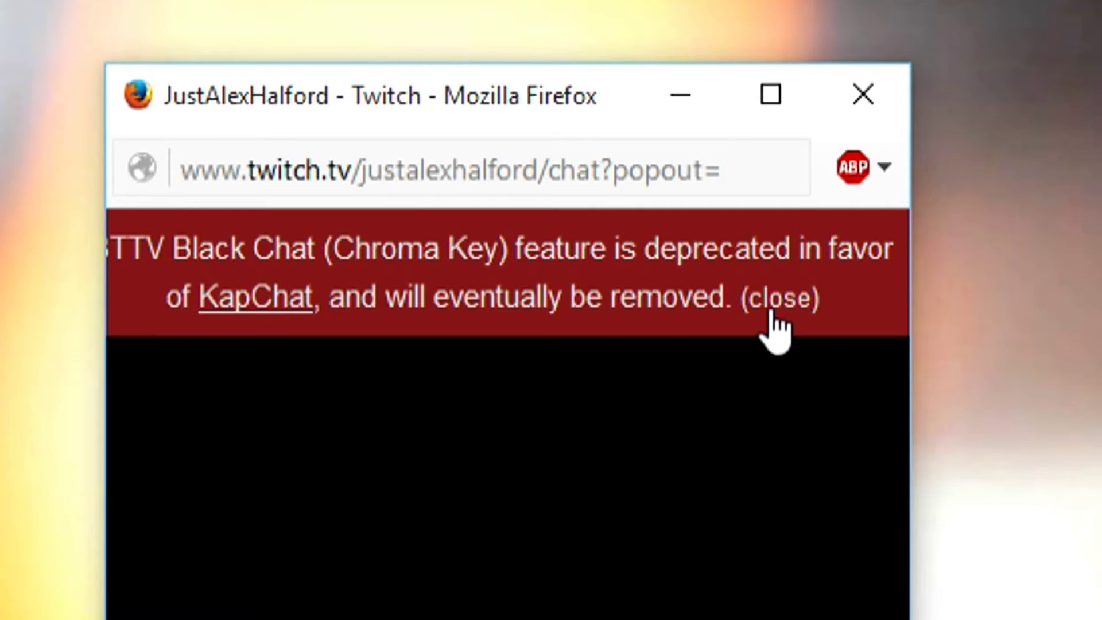
{"action": "left_click", "coordinate": [777, 327]}
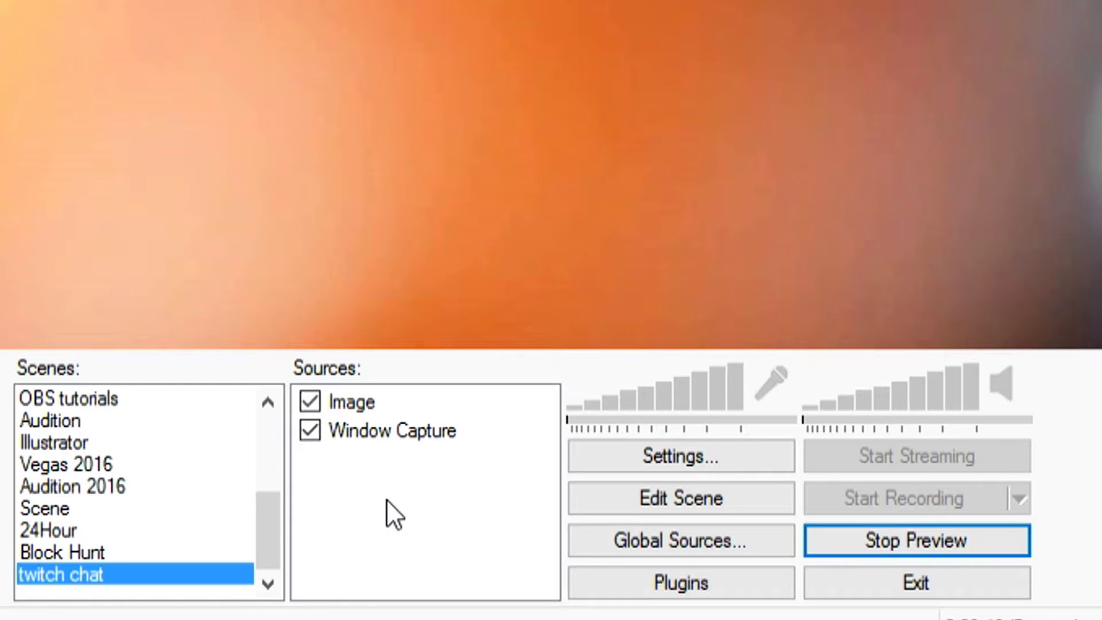
Step: Add a Window Capture source named 'Chat' targeting the Twitch chat Firefox window
{"action": "right_click", "coordinate": [387, 569]}
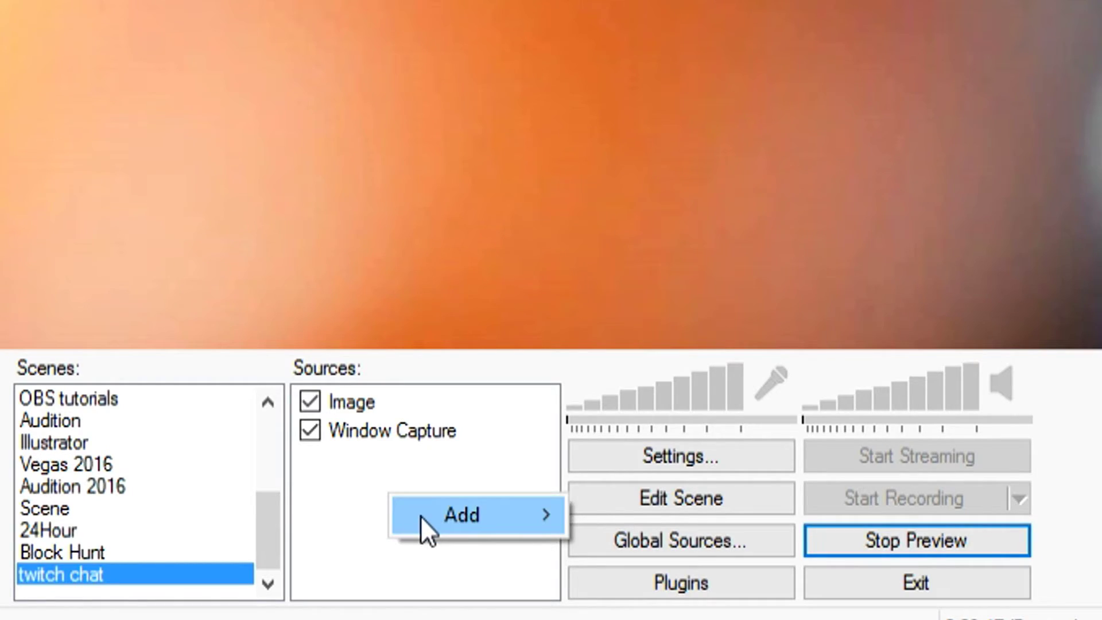
{"action": "mouse_move", "coordinate": [423, 525]}
{"action": "left_click", "coordinate": [814, 226]}
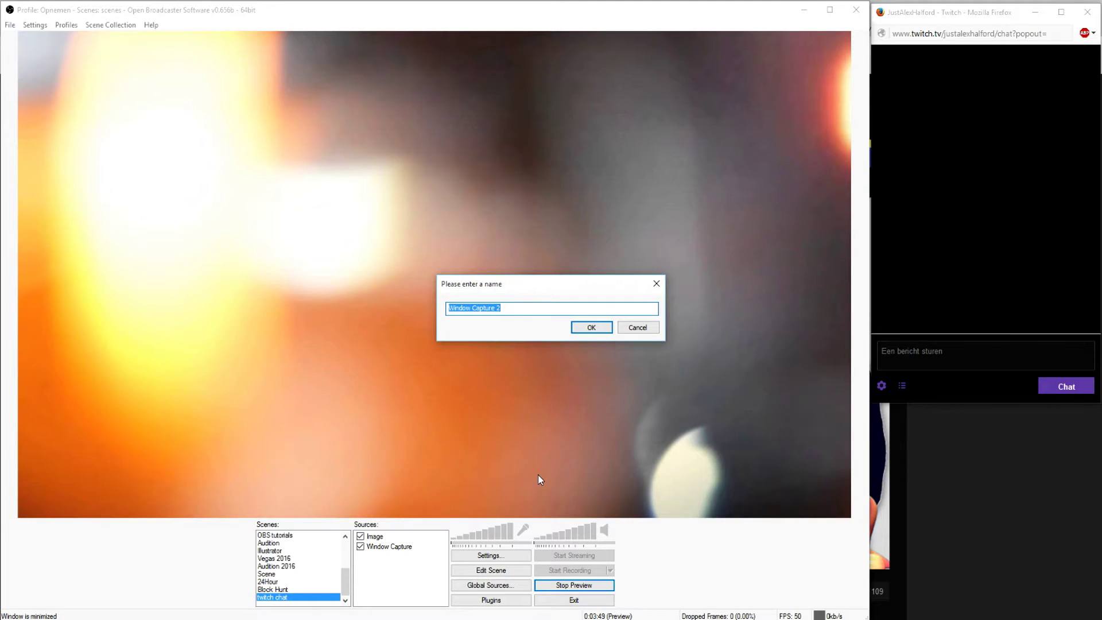
{"action": "type", "text": "Chat"}
{"action": "key", "text": "Return"}
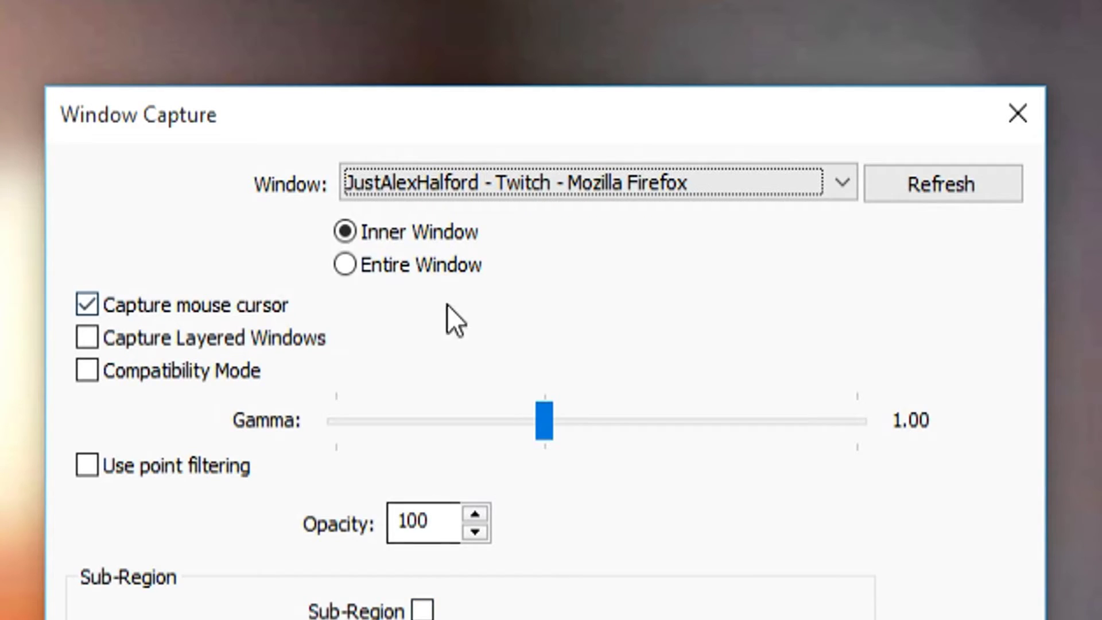
{"action": "left_click", "coordinate": [528, 182]}
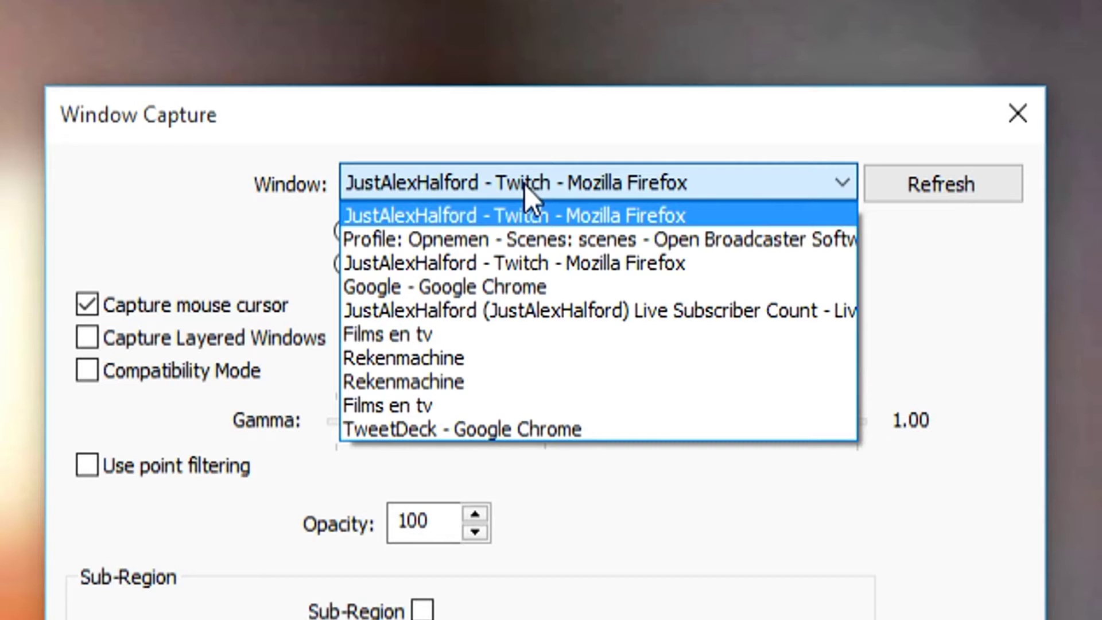
{"action": "left_click", "coordinate": [524, 215]}
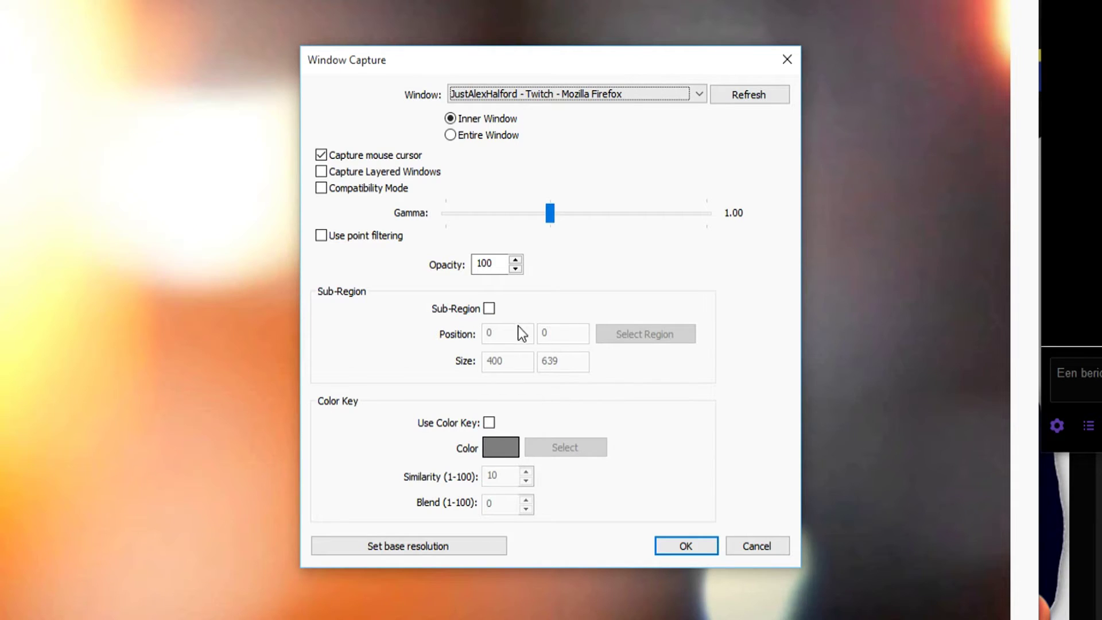
Step: Crop the capture to a sub-region at 0,40 sized 400×480, excluding address bar and message box
{"action": "left_click", "coordinate": [489, 308]}
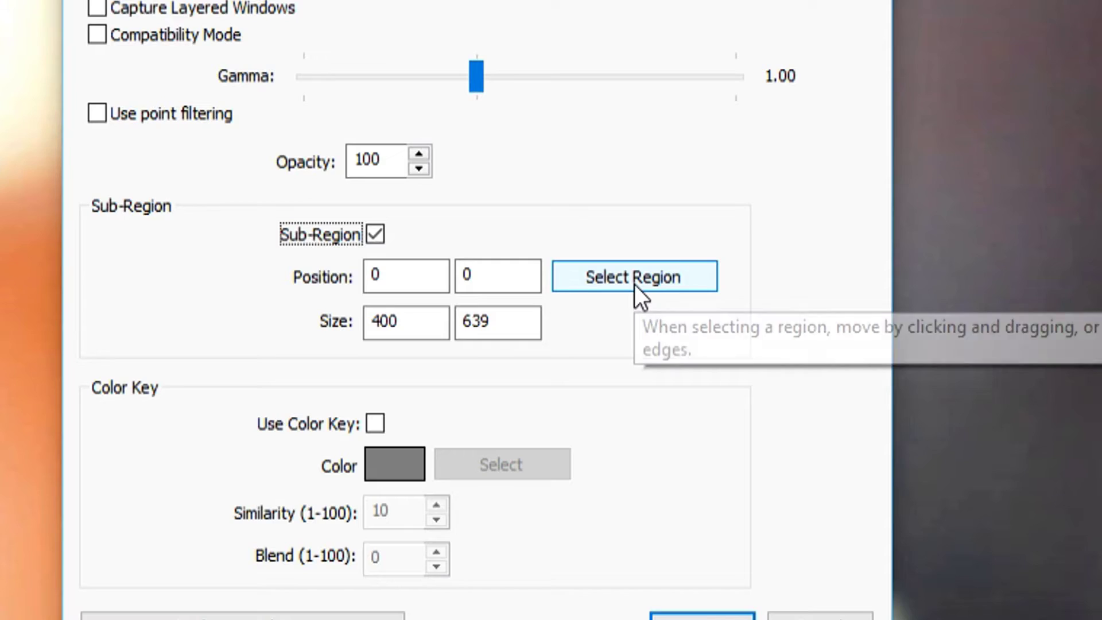
{"action": "left_click", "coordinate": [644, 334]}
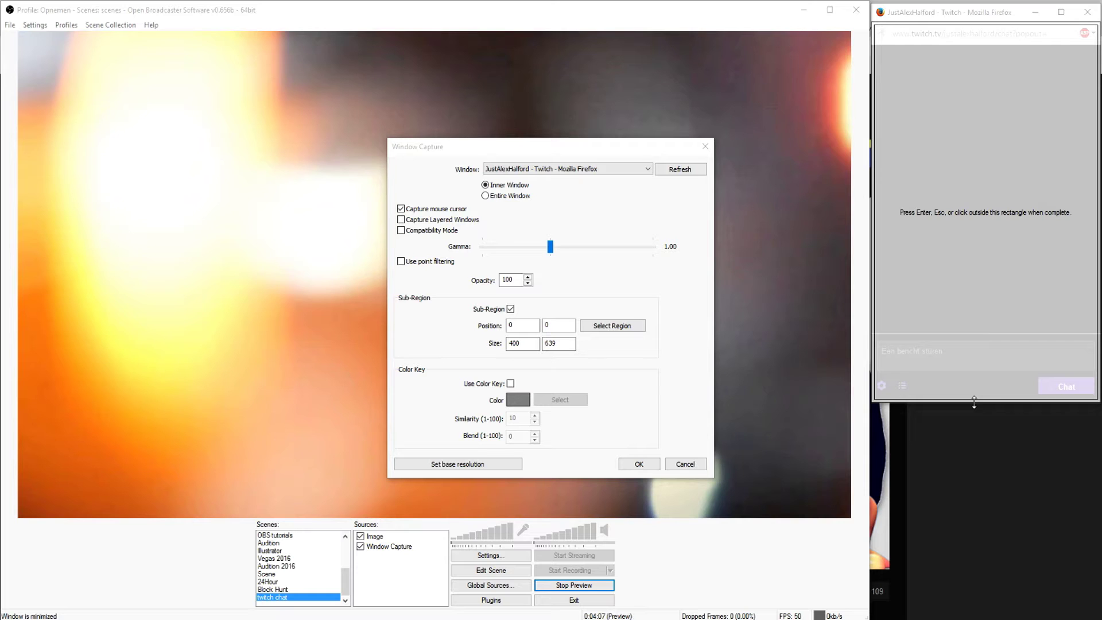
{"action": "left_click_drag", "start_coordinate": [974, 402], "coordinate": [970, 330]}
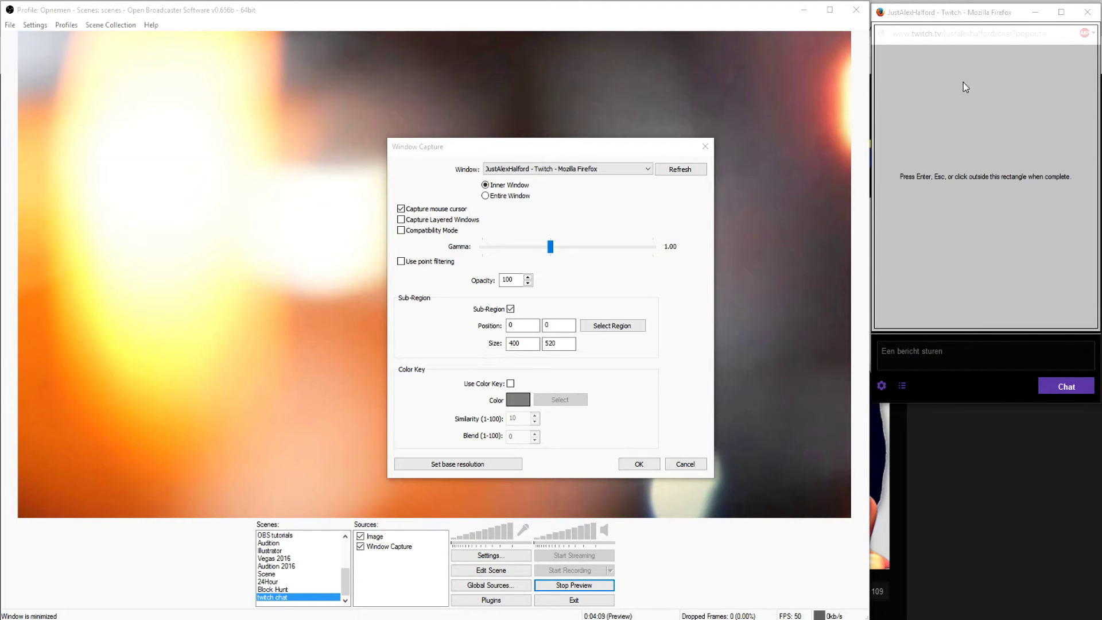
{"action": "left_click_drag", "start_coordinate": [963, 24], "coordinate": [966, 48]}
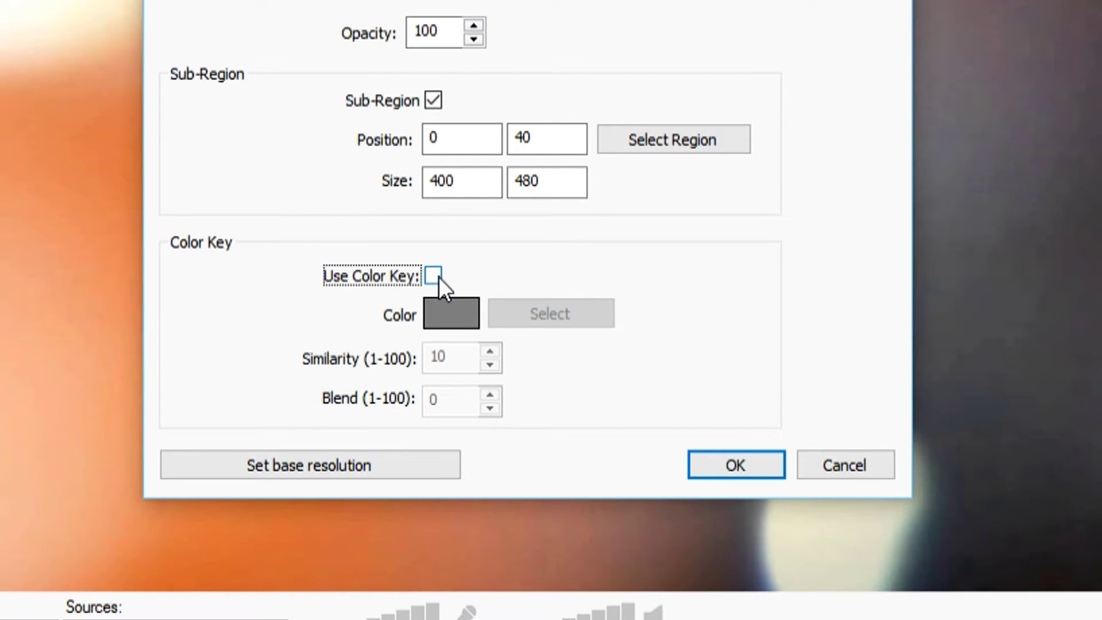
Step: Enable Use Color Key with black picked from the chat background, then apply
{"action": "left_click", "coordinate": [434, 280]}
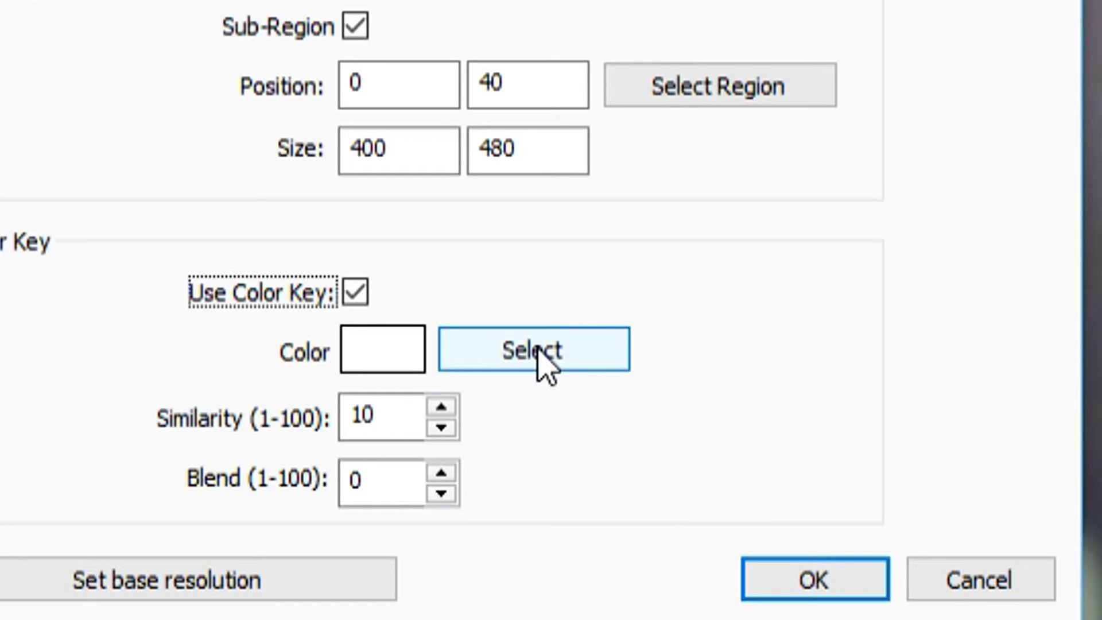
{"action": "left_click", "coordinate": [538, 351]}
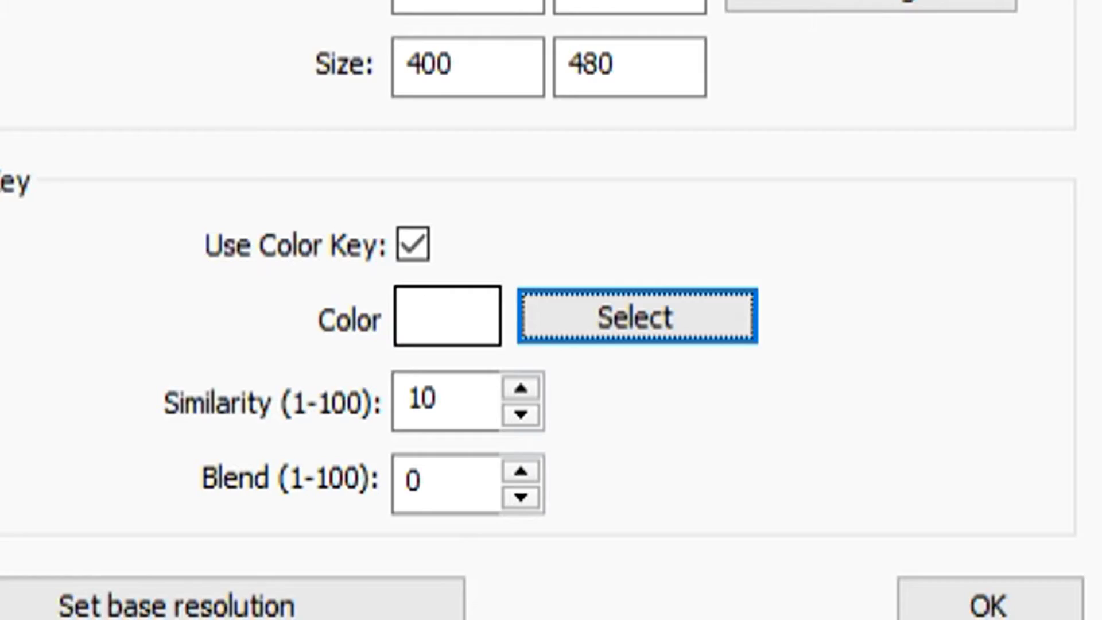
{"action": "left_click", "coordinate": [946, 197]}
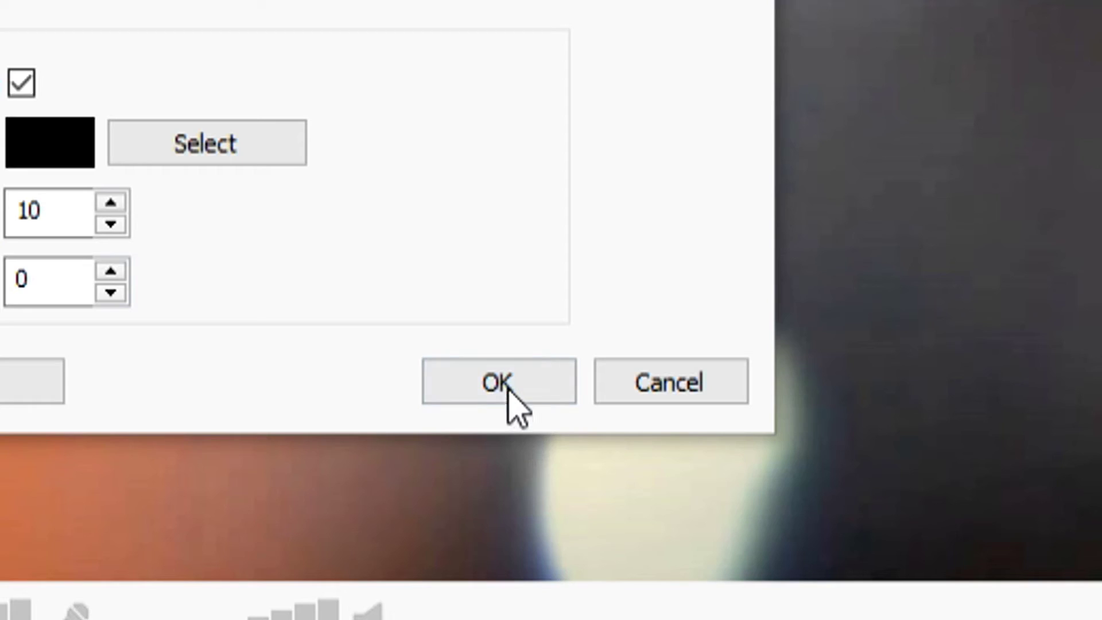
{"action": "left_click", "coordinate": [640, 465]}
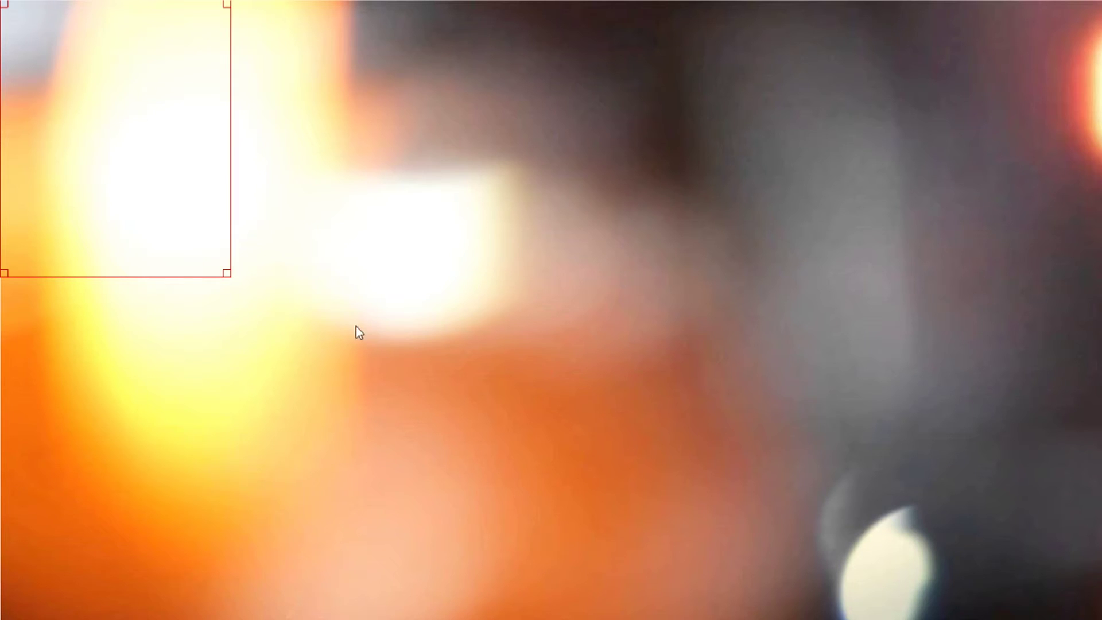
Step: Maximize OBS and resize the Chat overlay, snapping it into the preview's top-right corner
{"action": "left_click_drag", "start_coordinate": [116, 128], "coordinate": [941, 163]}
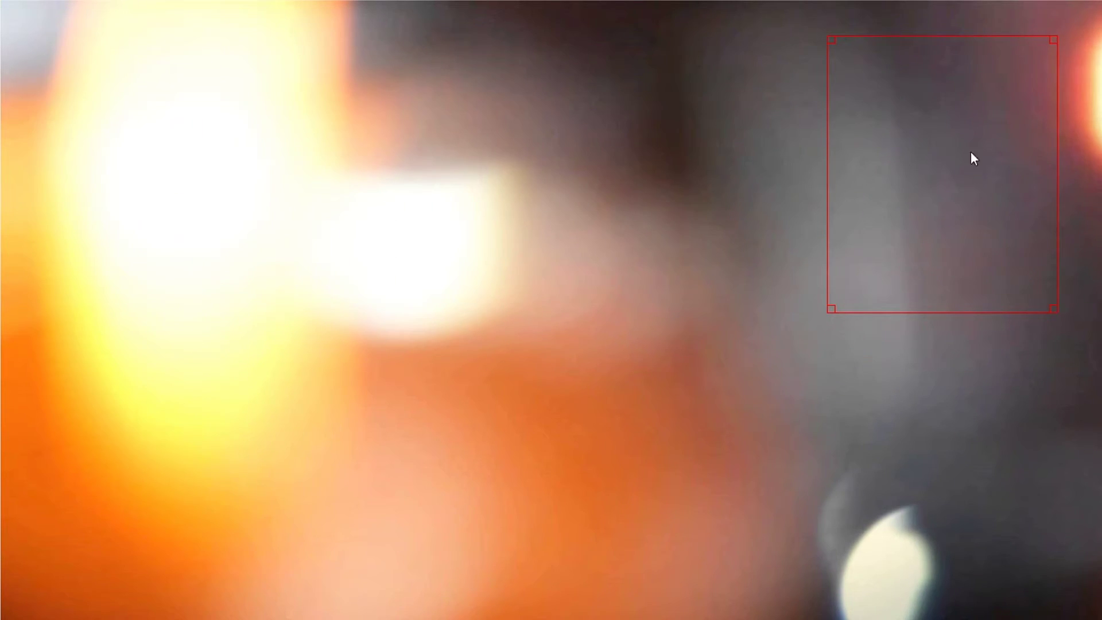
{"action": "left_click_drag", "start_coordinate": [998, 170], "coordinate": [1035, 137]}
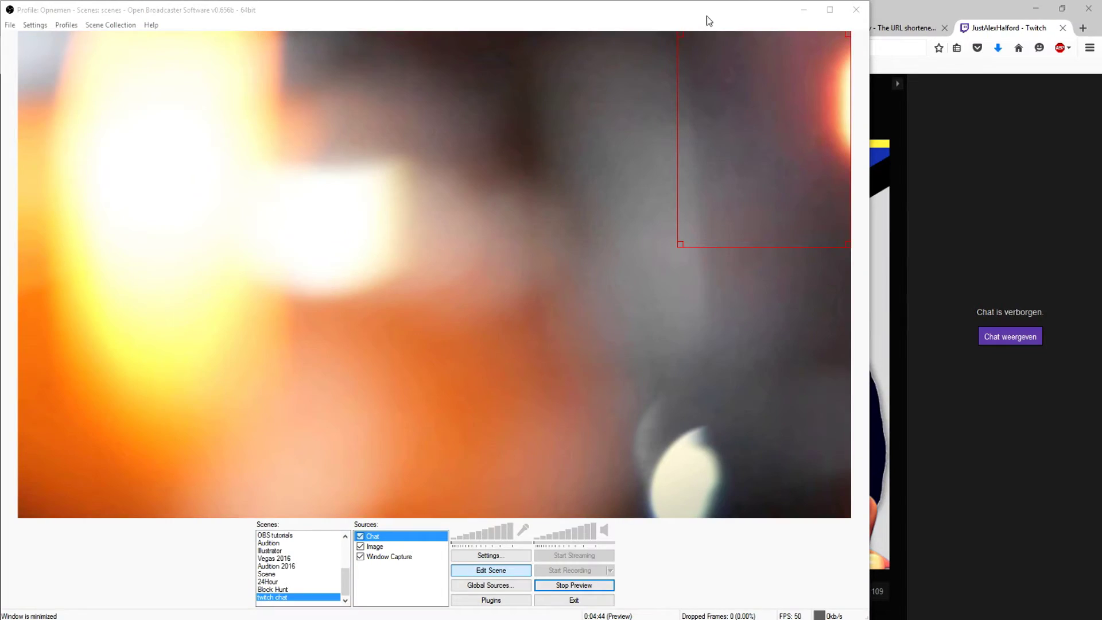
{"action": "double_click", "coordinate": [703, 16]}
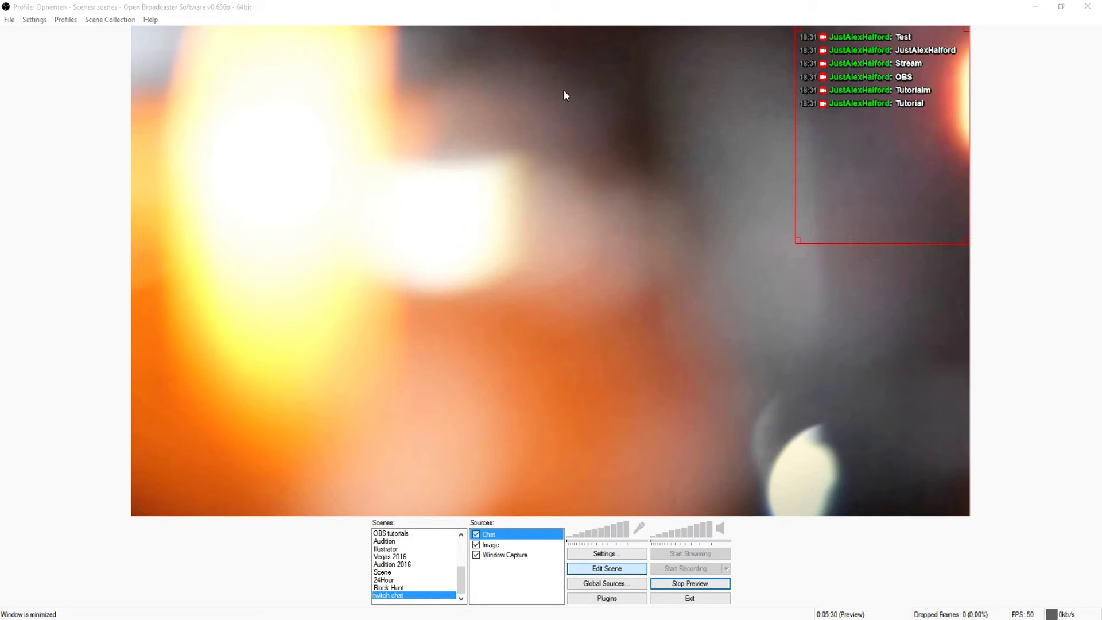
{"action": "left_click_drag", "start_coordinate": [831, 120], "coordinate": [605, 268]}
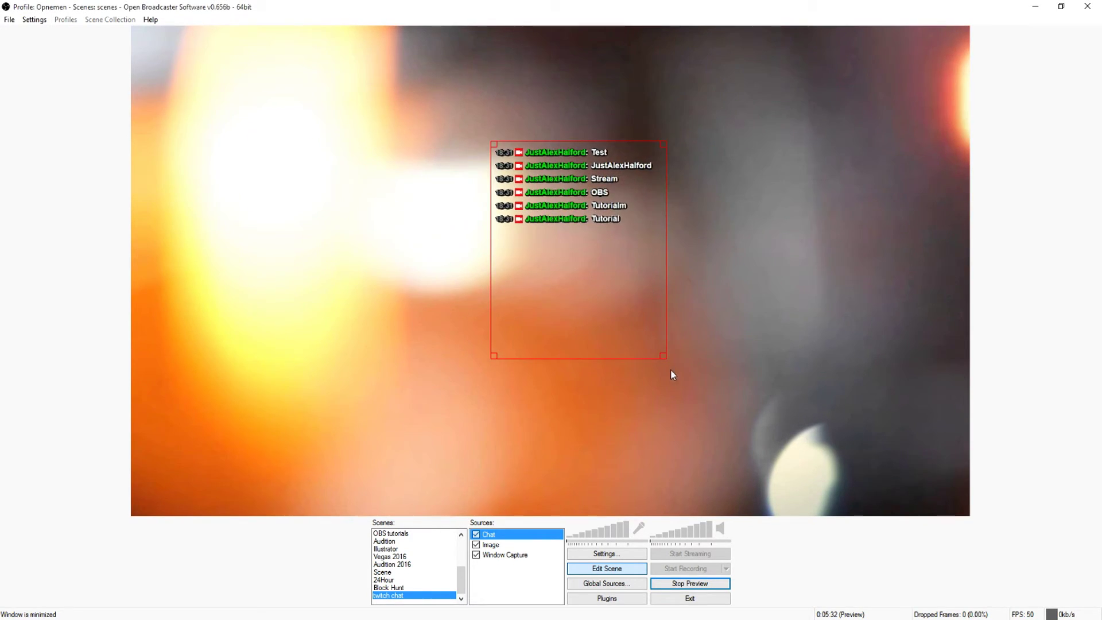
{"action": "left_click_drag", "start_coordinate": [663, 356], "coordinate": [695, 386]}
{"action": "left_click_drag", "start_coordinate": [607, 284], "coordinate": [889, 185]}
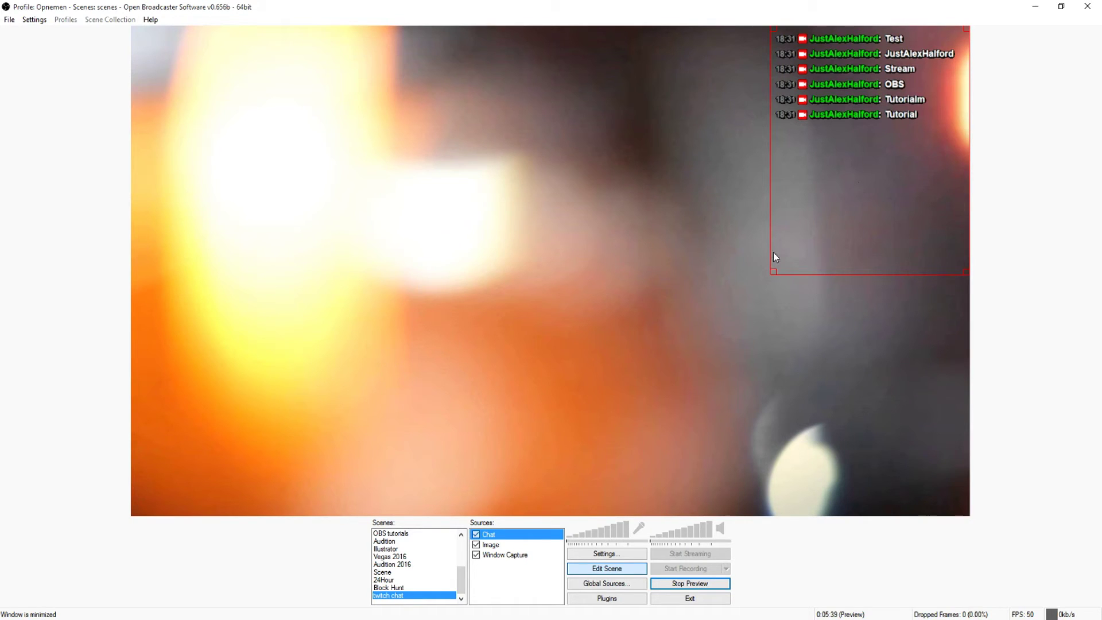
Step: Bring up the Twitch chat pop-out and check its settings menu
{"action": "key", "text": "alt+Tab"}
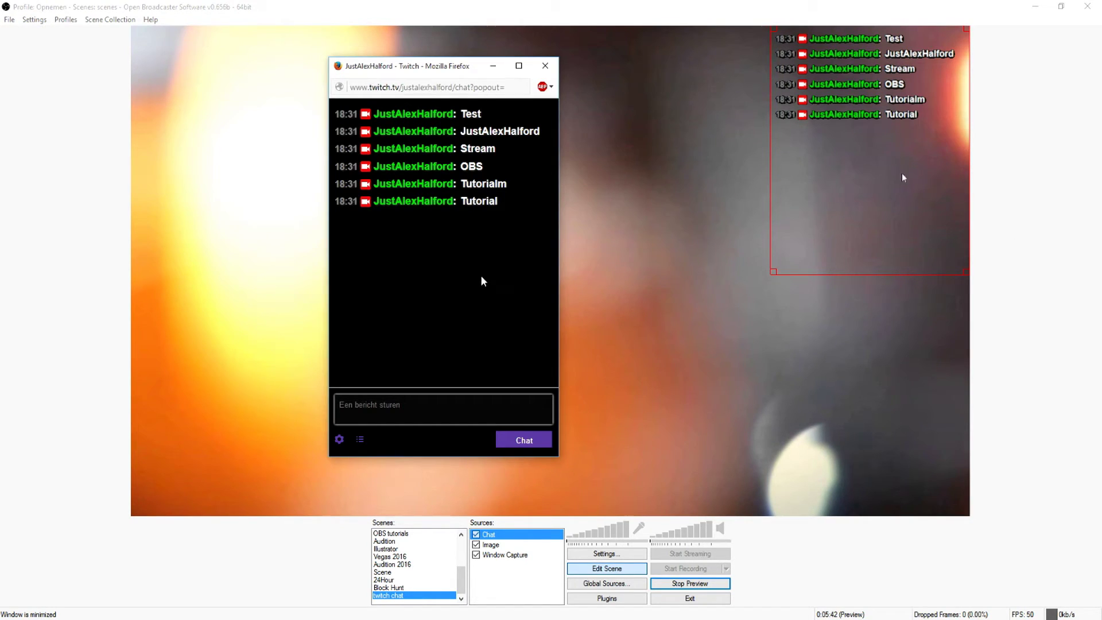
{"action": "left_click", "coordinate": [339, 439]}
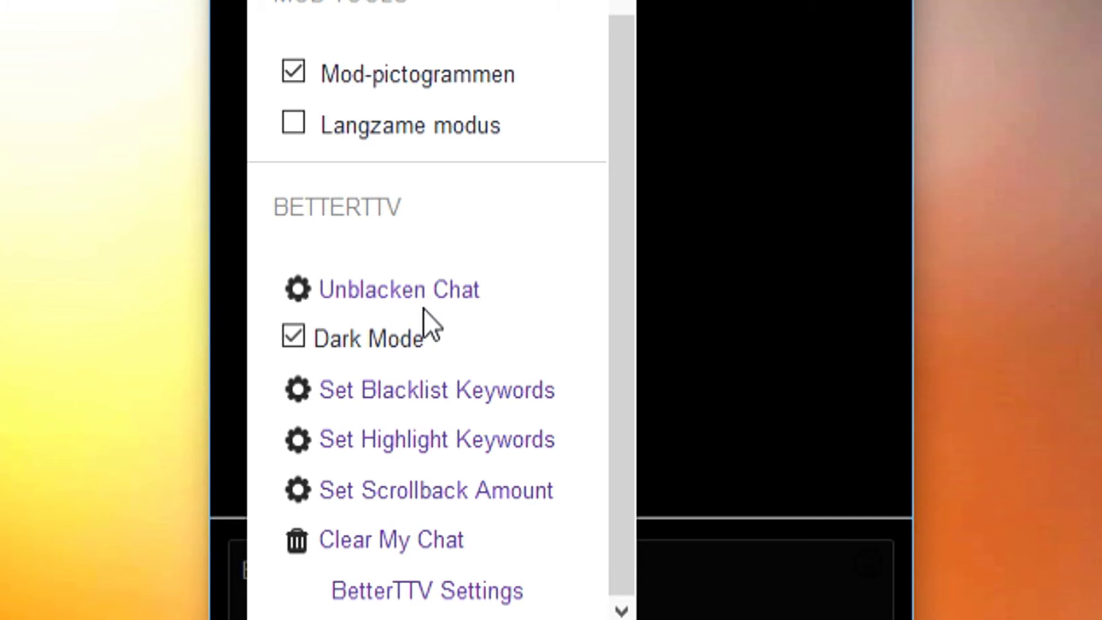
{"action": "left_click", "coordinate": [422, 253]}
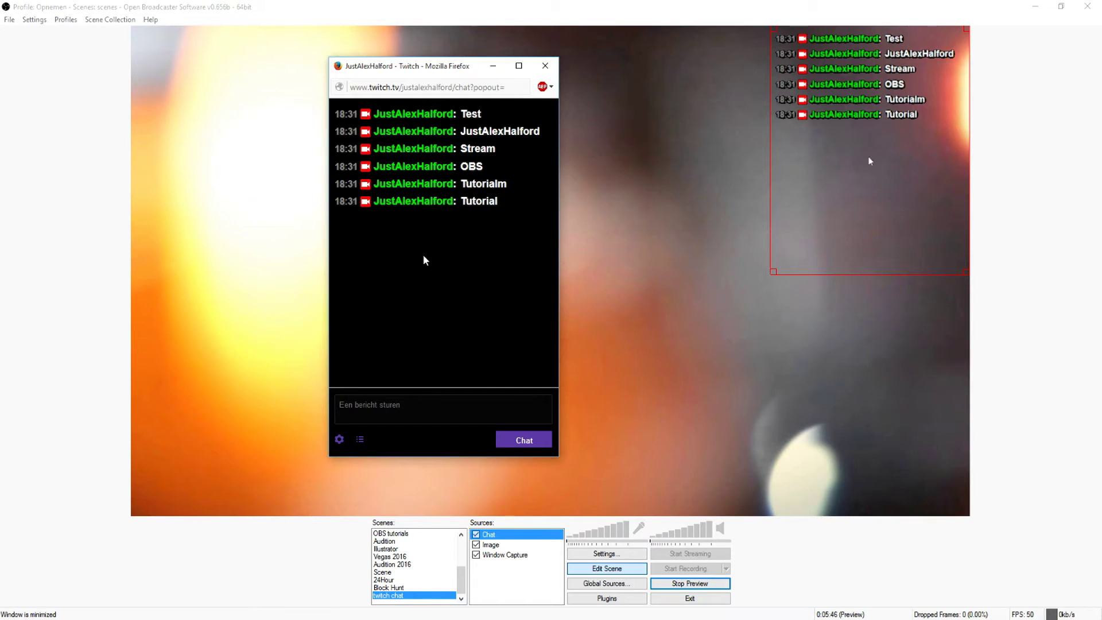
{"action": "double_click", "coordinate": [465, 201]}
Step: Enable Use Color Key on the Window Capture source, apply, and drag the overlay toward center
{"action": "left_click", "coordinate": [519, 580]}
{"action": "left_click", "coordinate": [517, 555]}
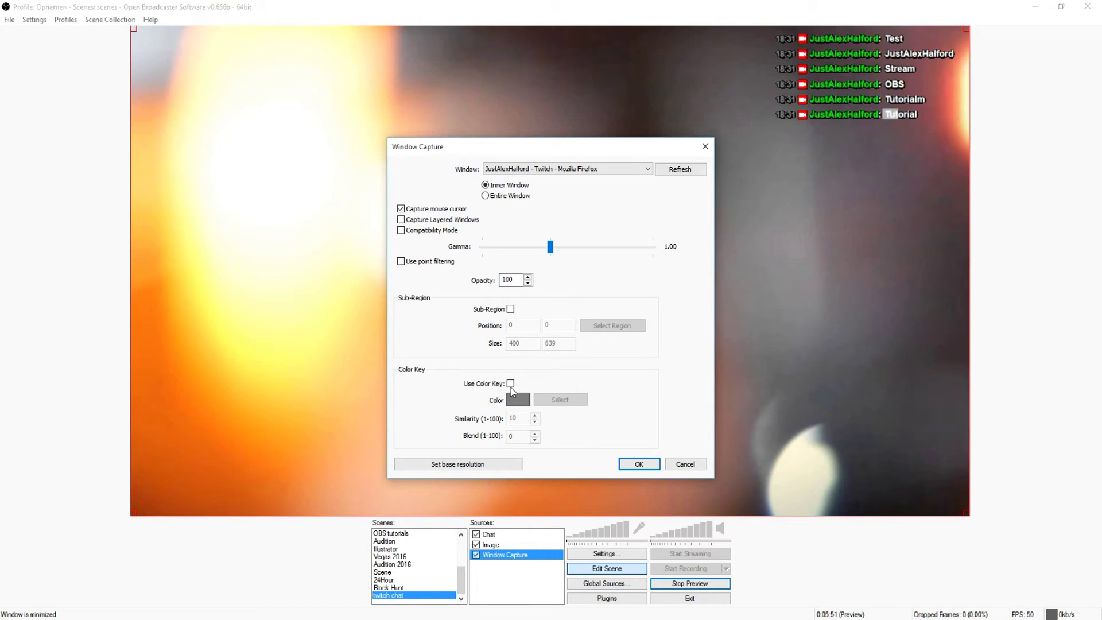
{"action": "left_click", "coordinate": [511, 384]}
{"action": "left_click", "coordinate": [554, 400]}
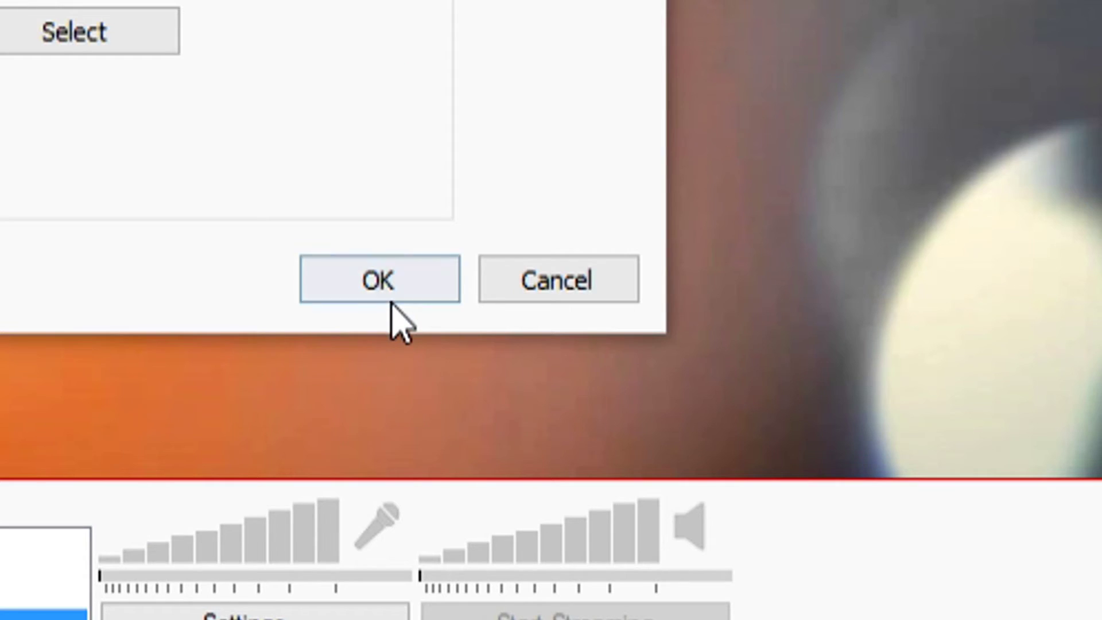
{"action": "left_click", "coordinate": [846, 498]}
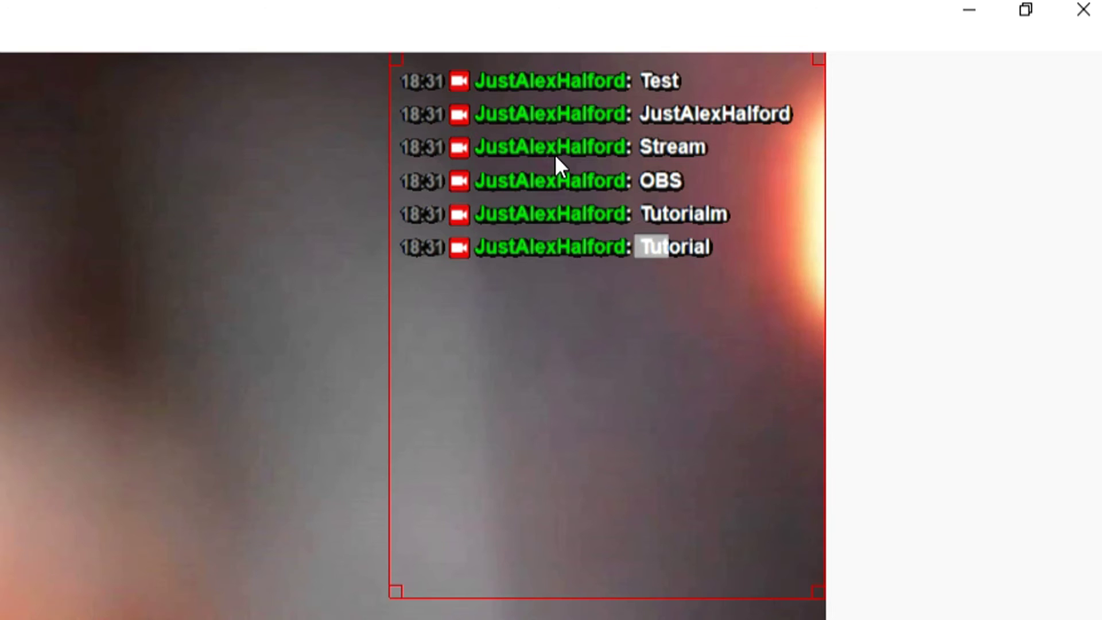
{"action": "left_click_drag", "start_coordinate": [555, 154], "coordinate": [239, 280]}
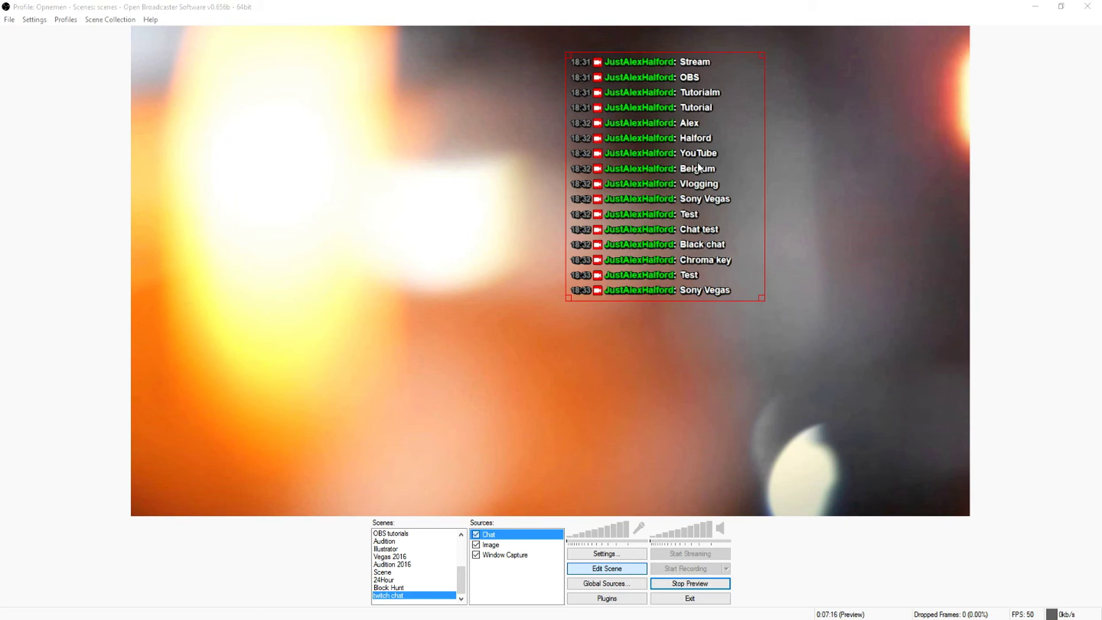
Step: Return the chat overlay to the top-right corner and select the background Image source
{"action": "left_click_drag", "start_coordinate": [704, 166], "coordinate": [904, 143]}
{"action": "left_click", "coordinate": [758, 343]}
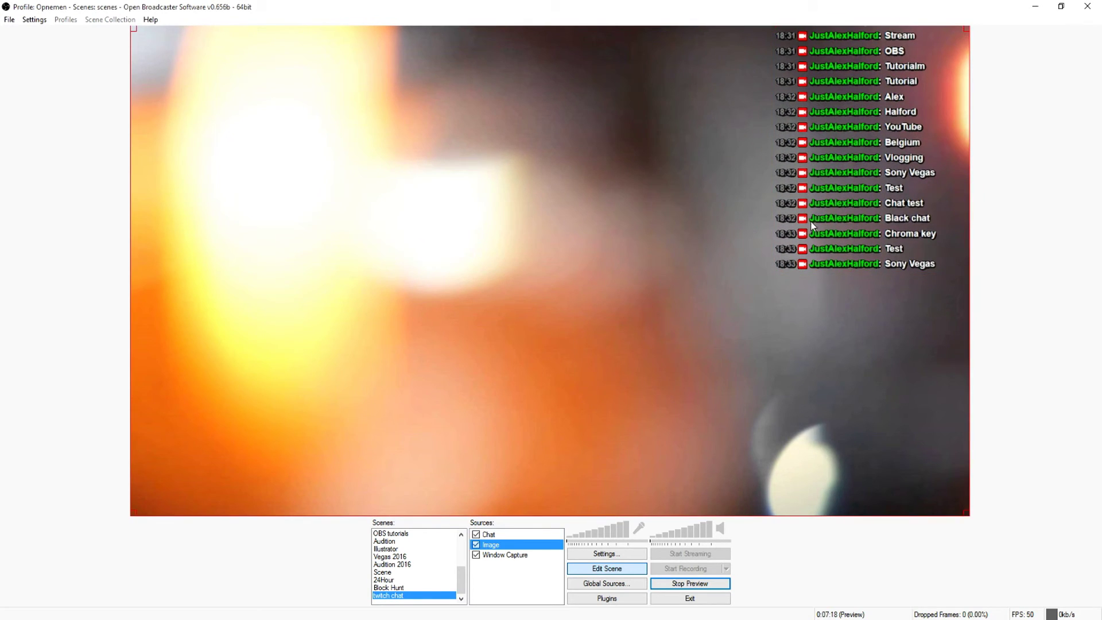